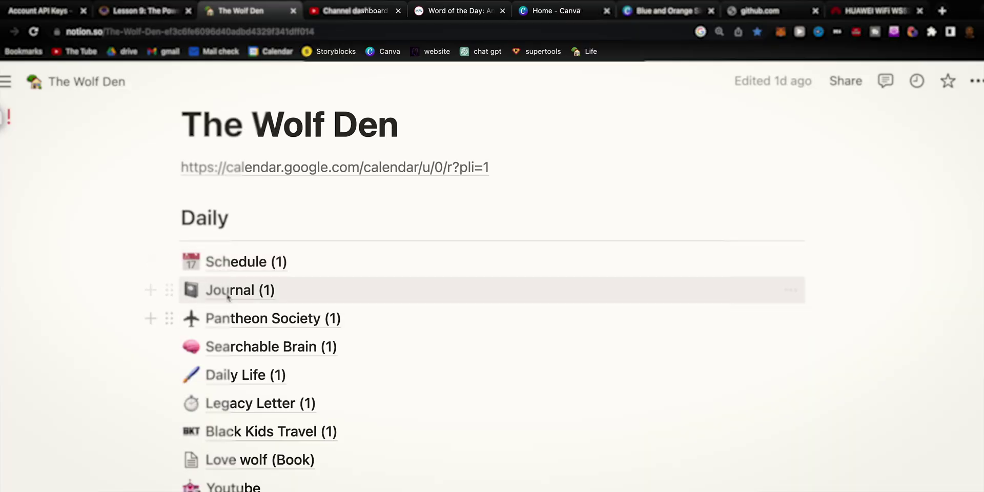
# Open the Journal (1) database from The Wolf Den page in Notion
pyautogui.click(226, 291)
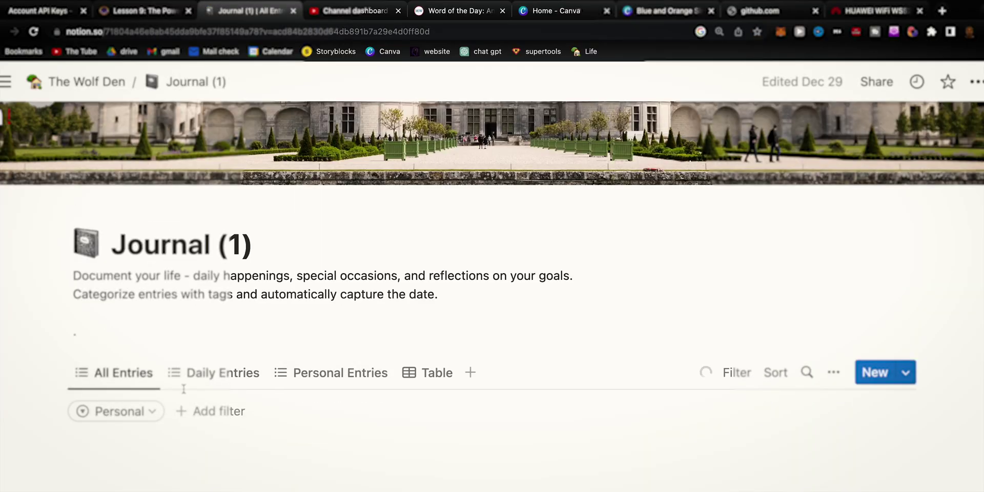
# Peek at The Prosperity Game entry, then settle on 'Waking up, The unwanted' and scroll its Grateful for list
pyautogui.scroll(-15, 183, 397)
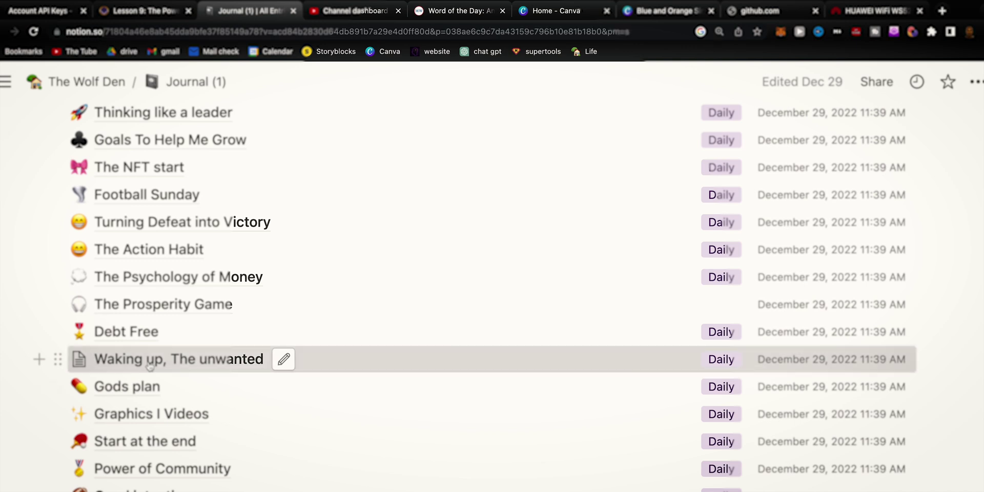
pyautogui.click(150, 364)
pyautogui.scroll(-15, 519, 373)
pyautogui.click(165, 313)
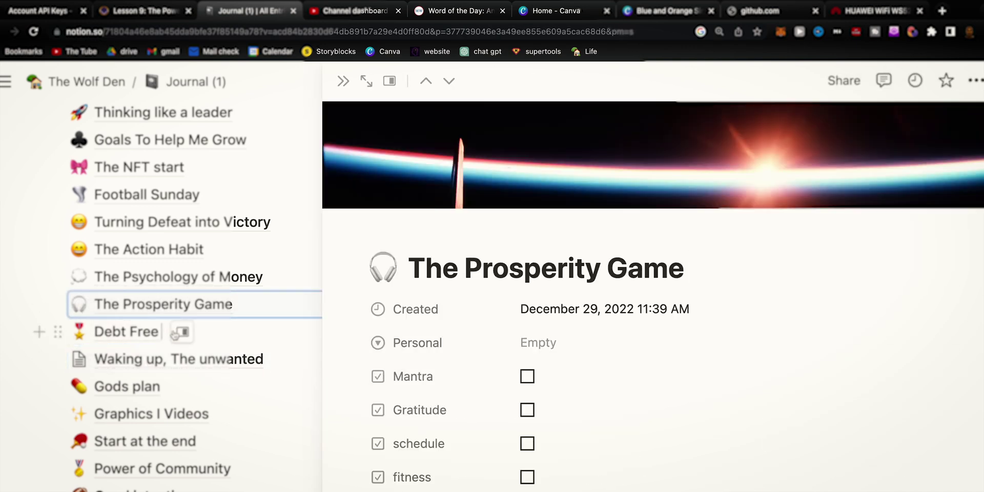
pyautogui.scroll(-7, 566, 426)
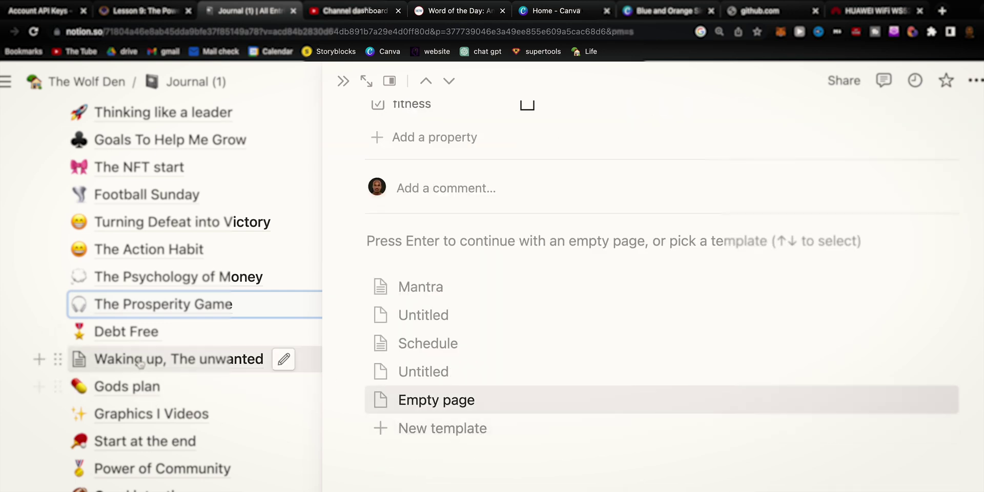
pyautogui.click(148, 359)
pyautogui.scroll(-10, 474, 418)
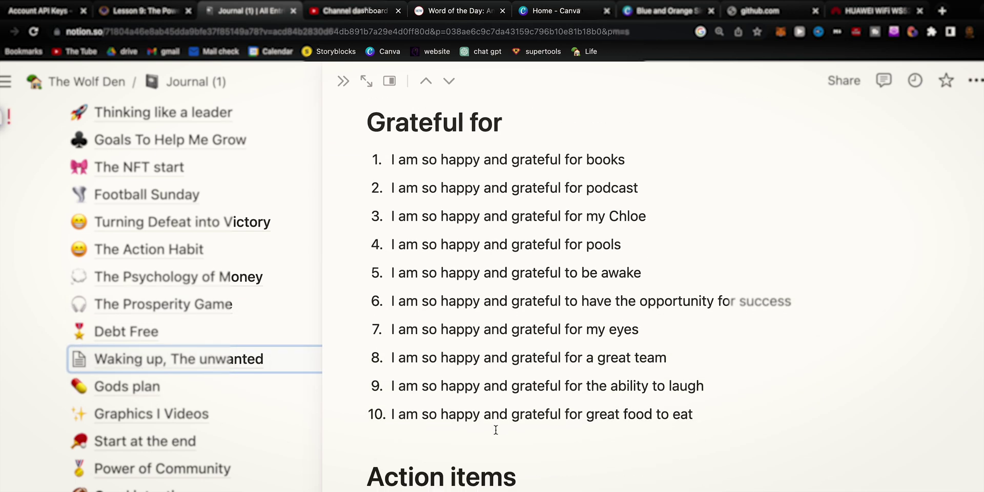
pyautogui.scroll(-5, 195, 287)
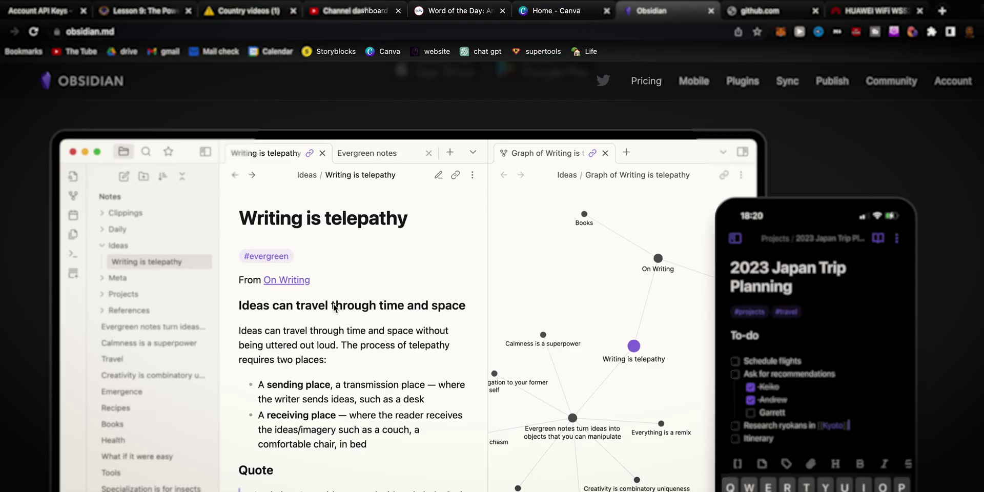
# Scroll the obsidian.md homepage, then bring up the 2023-01-01 daily note in Obsidian
pyautogui.scroll(-10, 333, 309)
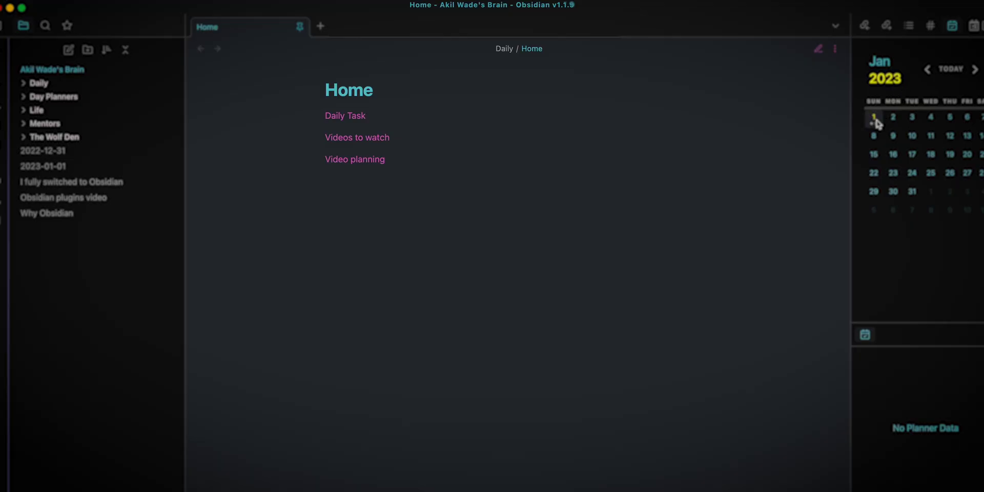
pyautogui.click(873, 118)
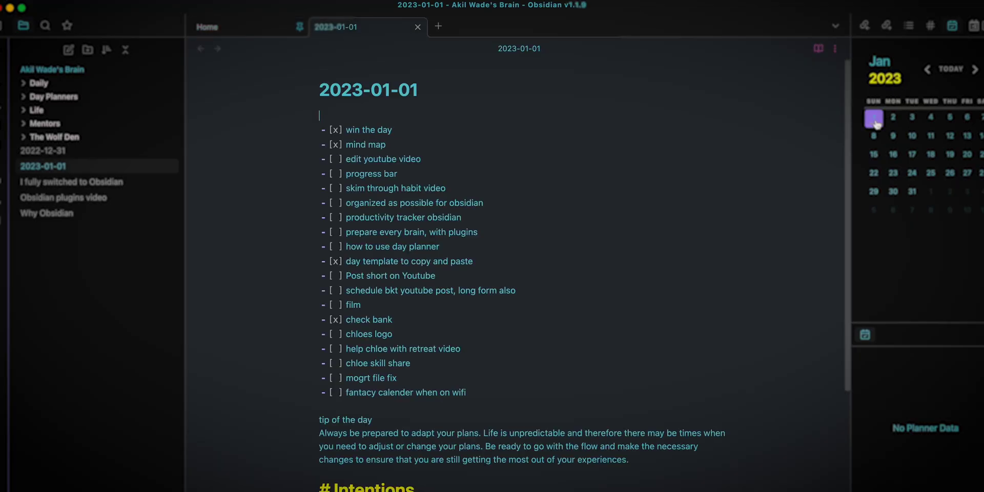
# Scroll the 2023-01-01 note, then open the 2022-12-31 note with its single YouTube link
pyautogui.scroll(-9, 534, 461)
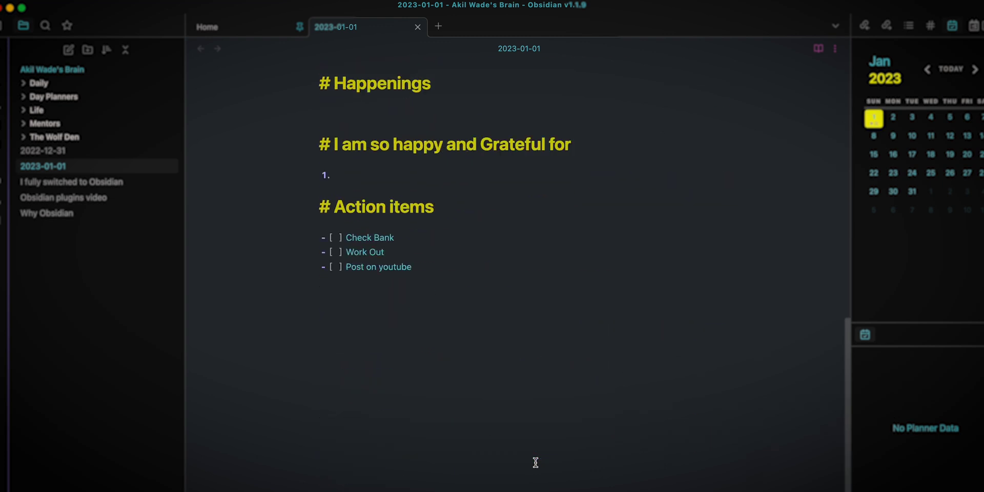
pyautogui.scroll(7, 533, 461)
pyautogui.click(75, 152)
pyautogui.click(73, 136)
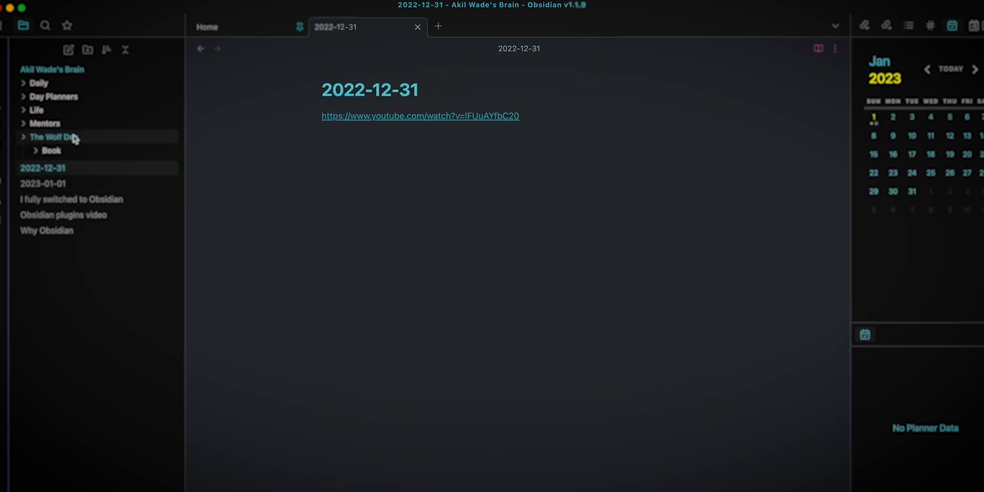
pyautogui.click(76, 137)
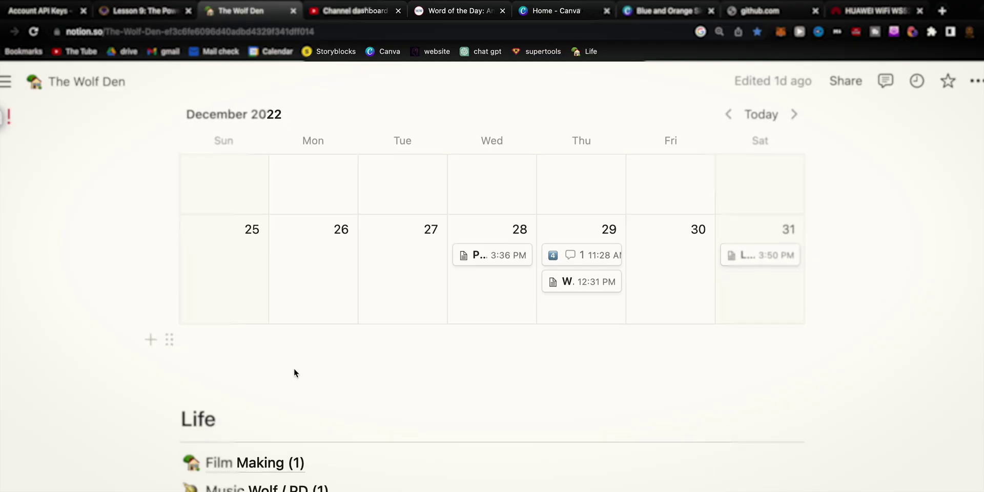
# Browse the Country videos (1) page, then return to The Wolf Den page via its breadcrumb
pyautogui.scroll(-3, 294, 368)
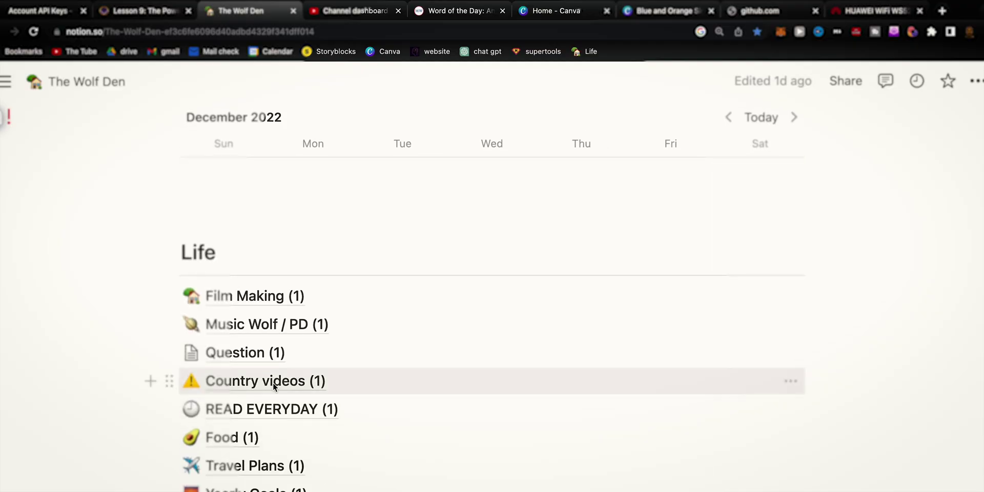
pyautogui.click(272, 382)
pyautogui.scroll(-20, 361, 417)
pyautogui.scroll(20, 362, 421)
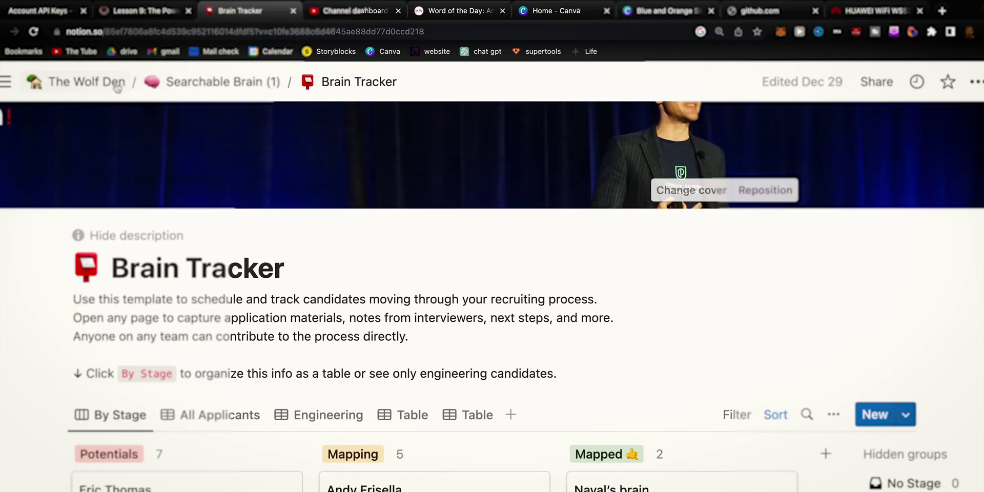
pyautogui.click(105, 83)
pyautogui.scroll(-15, 189, 144)
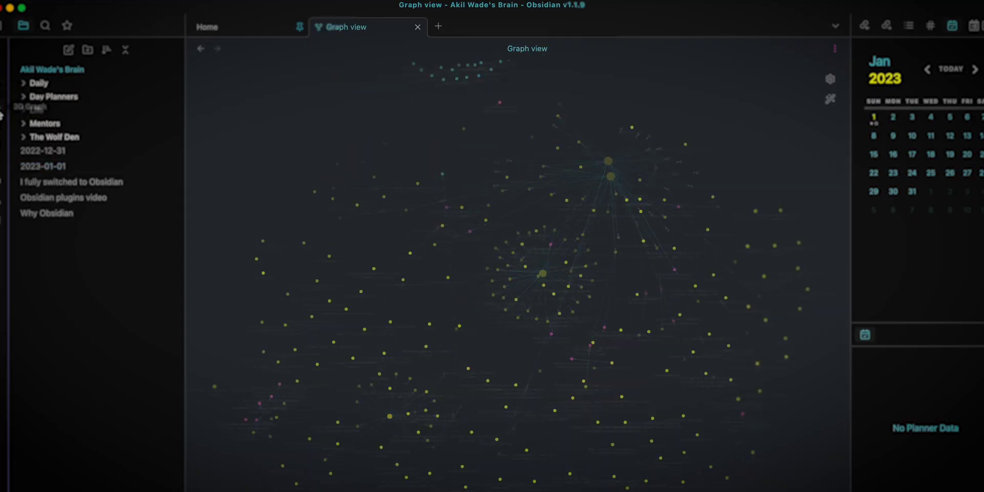
# Zoom the 3D graph and drag the CONTENTS PAGE hub to swing its cluster around
pyautogui.scroll(5, 543, 387)
pyautogui.scroll(-5, 345, 321)
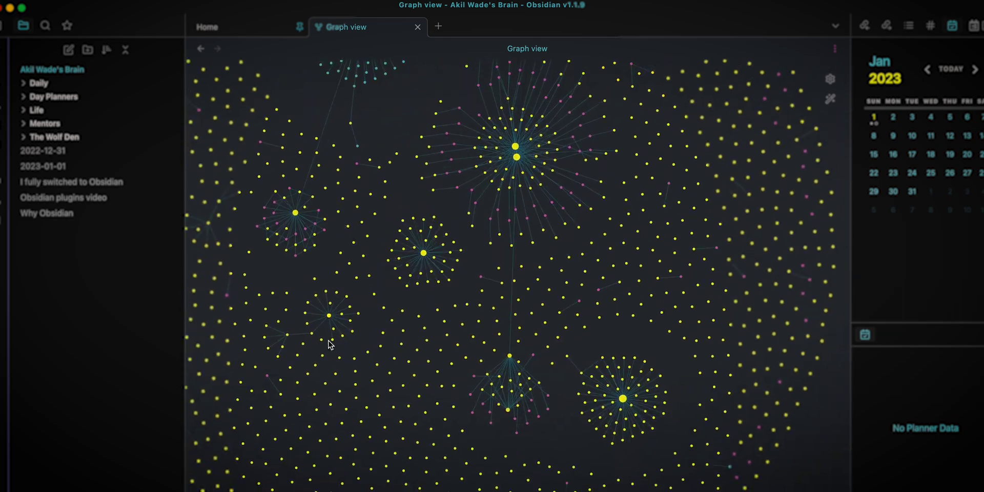
pyautogui.scroll(5, 330, 345)
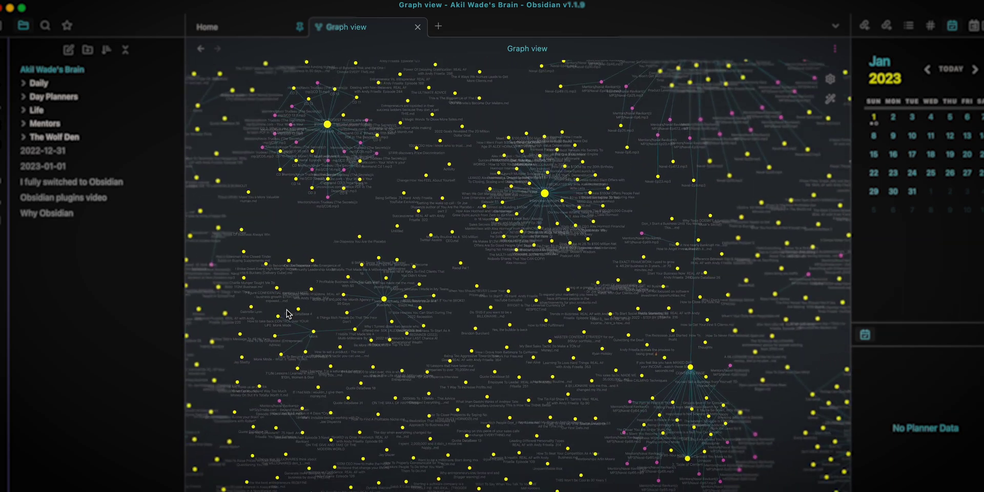
pyautogui.scroll(3, 288, 313)
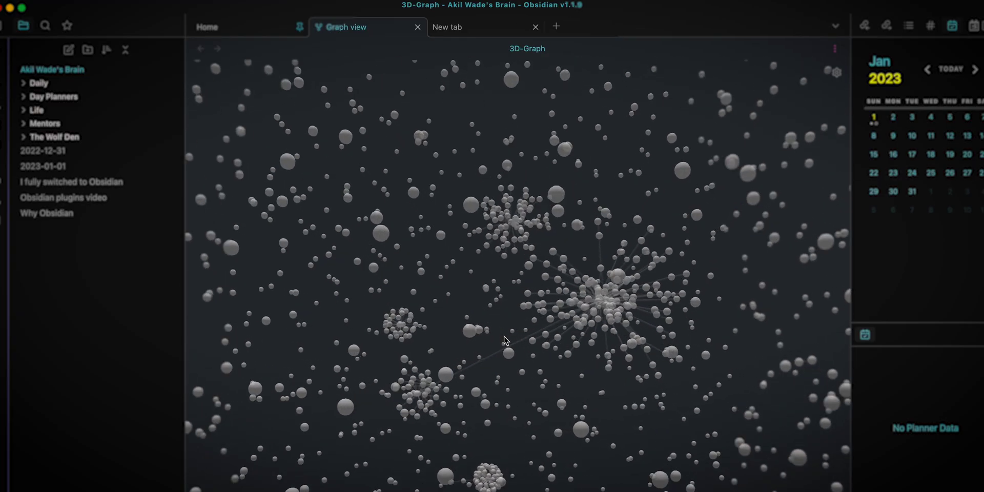
pyautogui.scroll(5, 666, 347)
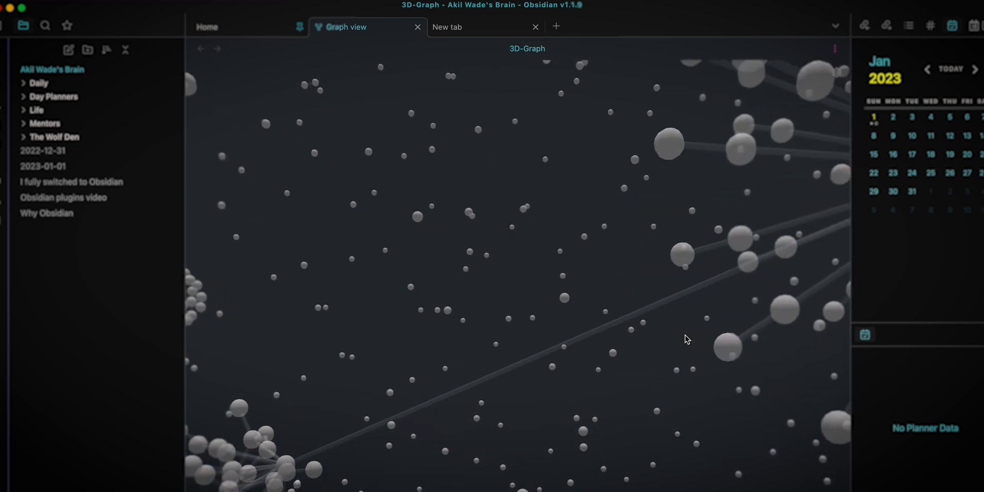
pyautogui.scroll(-5, 687, 339)
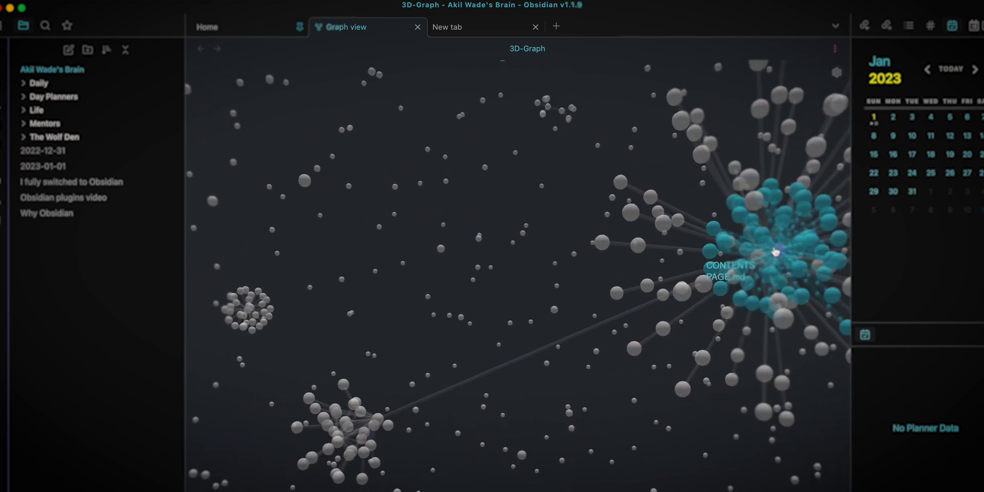
pyautogui.moveTo(622, 255); pyautogui.dragTo(517, 292)
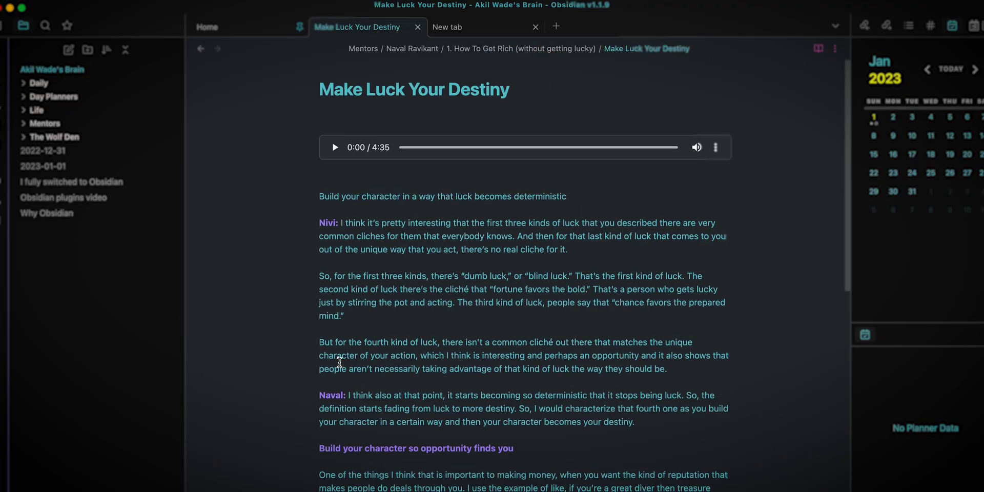
# Close the Make Luck Your Destiny tabs and bring up the January 1 daily note from the calendar
pyautogui.scroll(-20, 340, 362)
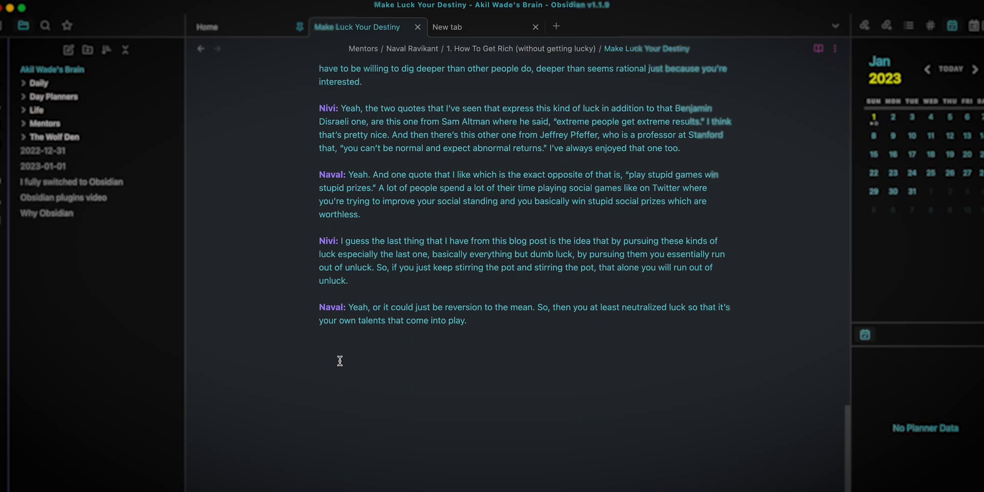
pyautogui.scroll(10, 340, 361)
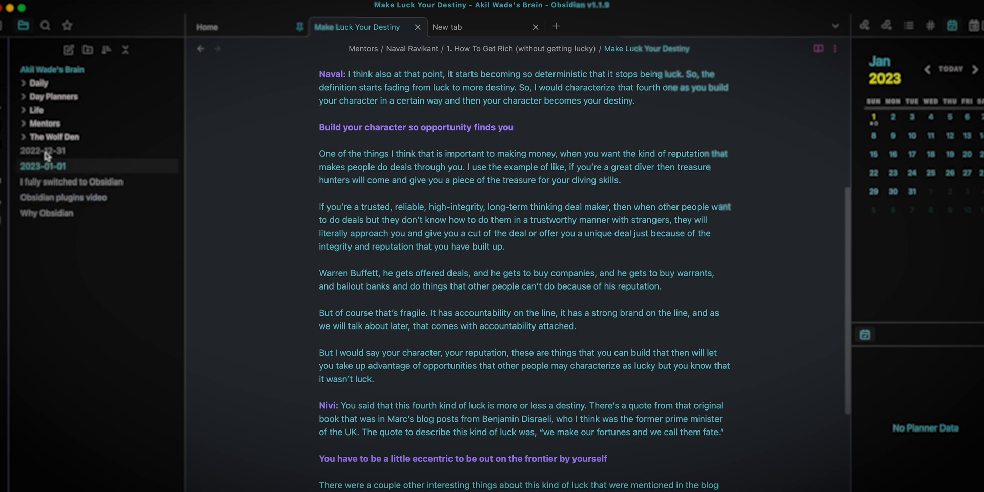
pyautogui.press('super+w')
pyautogui.press('super+w')
pyautogui.click(874, 121)
pyautogui.scroll(-7, 492, 286)
pyautogui.scroll(6, 491, 287)
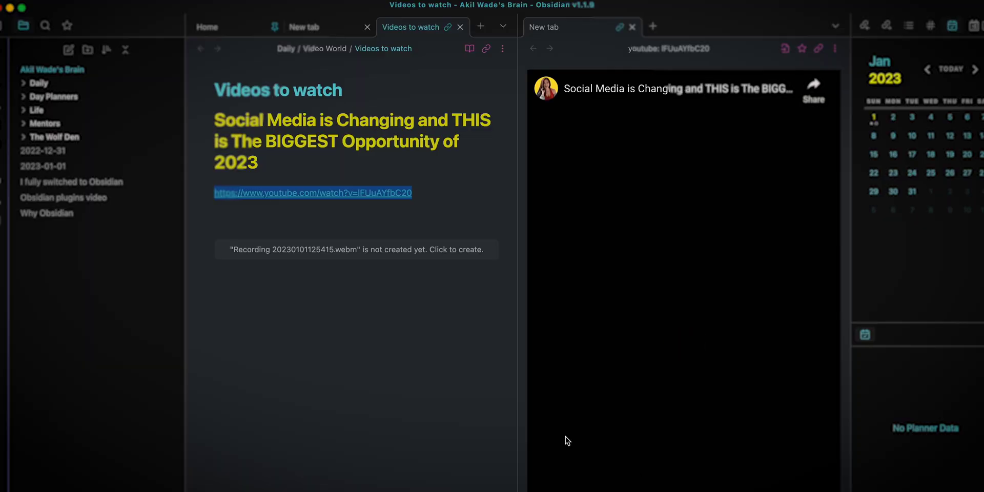
# Type 'level up today' on a new line below the missing-recording notice
pyautogui.click(283, 348)
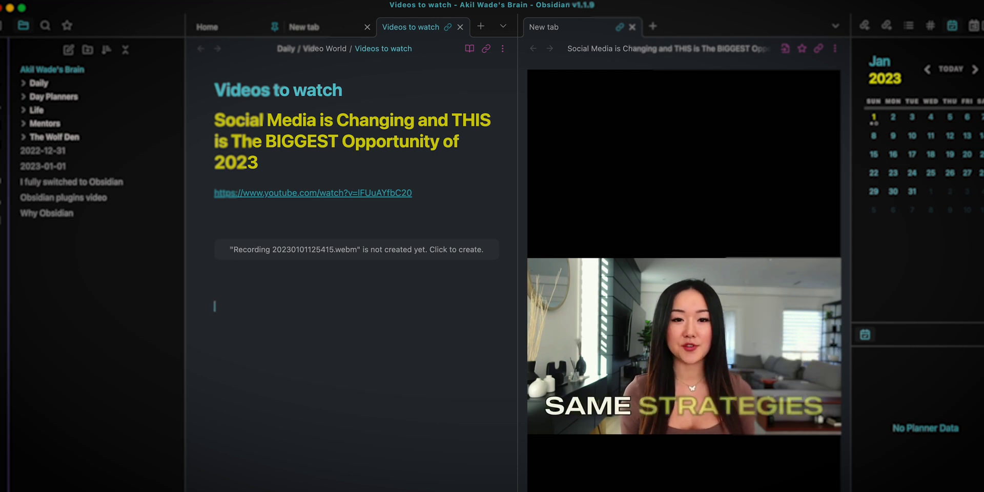
pyautogui.write('level u')
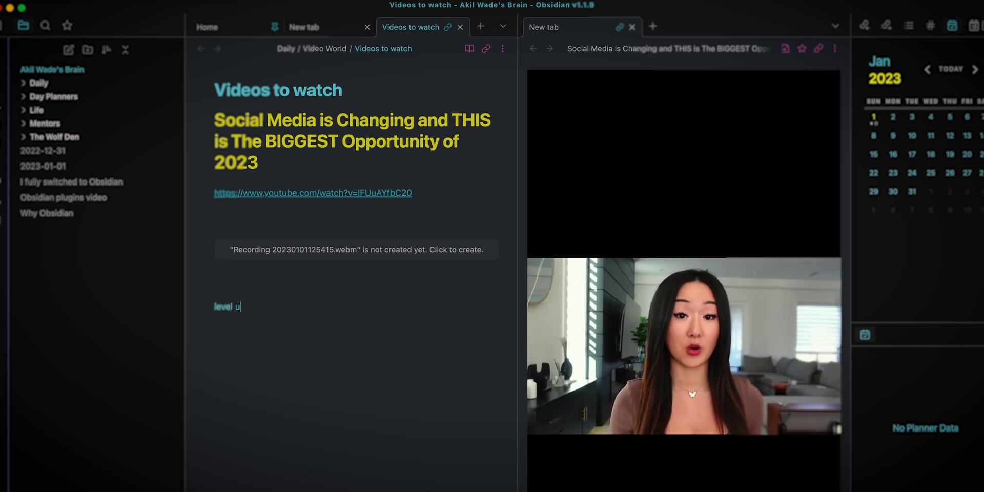
pyautogui.write('p today')
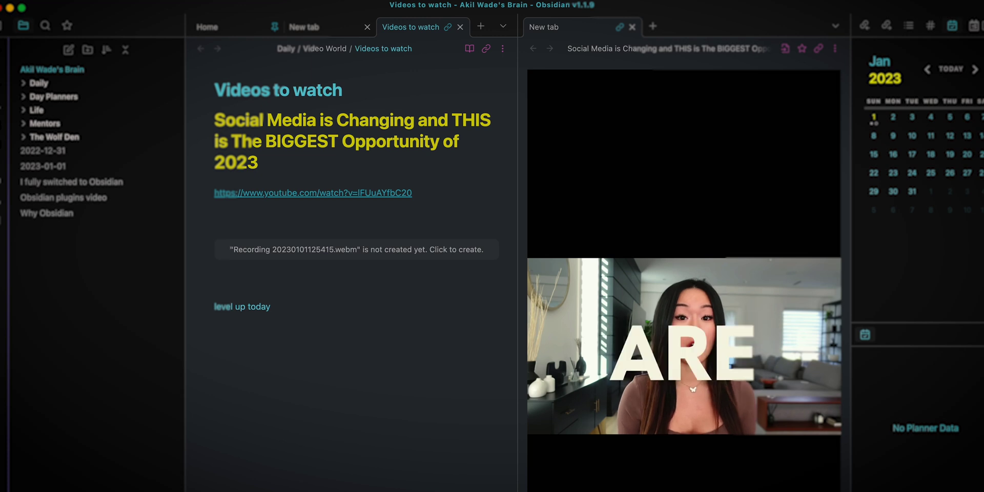